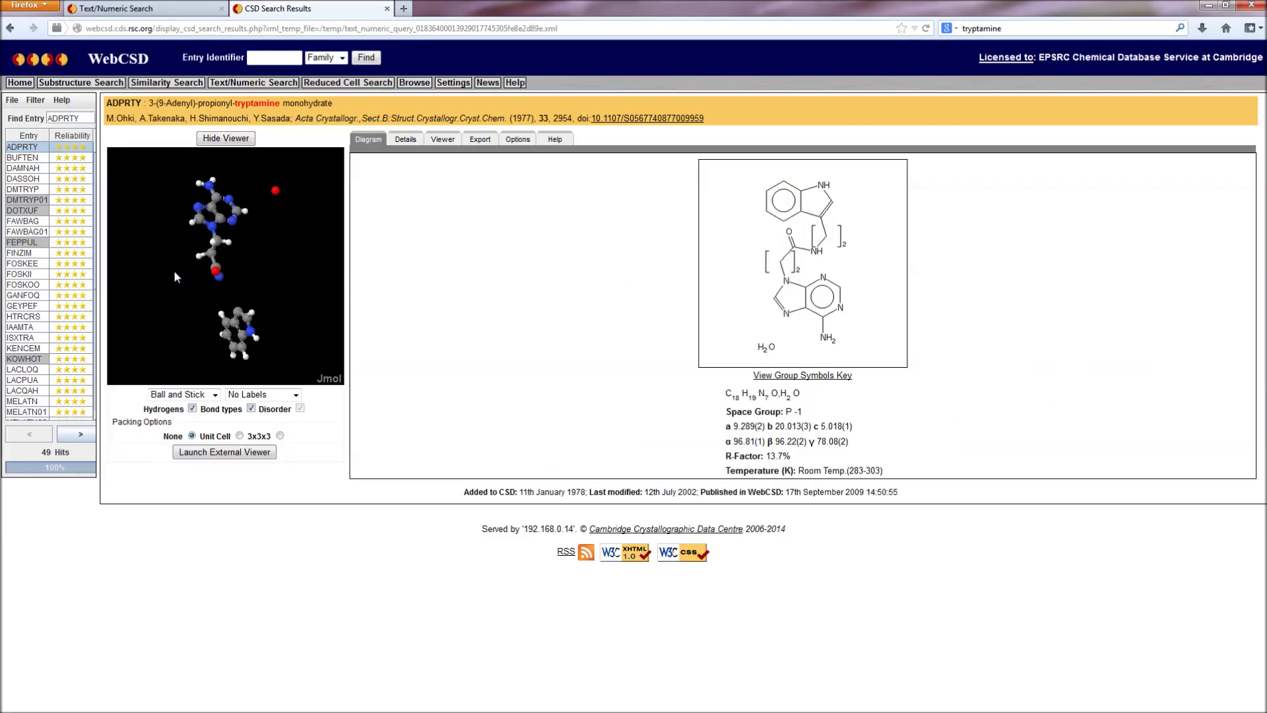
Rotate the ADPRTY tryptamine hit in the Jmol viewer to show another side
drag(177, 276, 165, 231)
Show BUFTEN's crystal data and export options, then rotate AACMAL in desktop Mercury
click(21, 159)
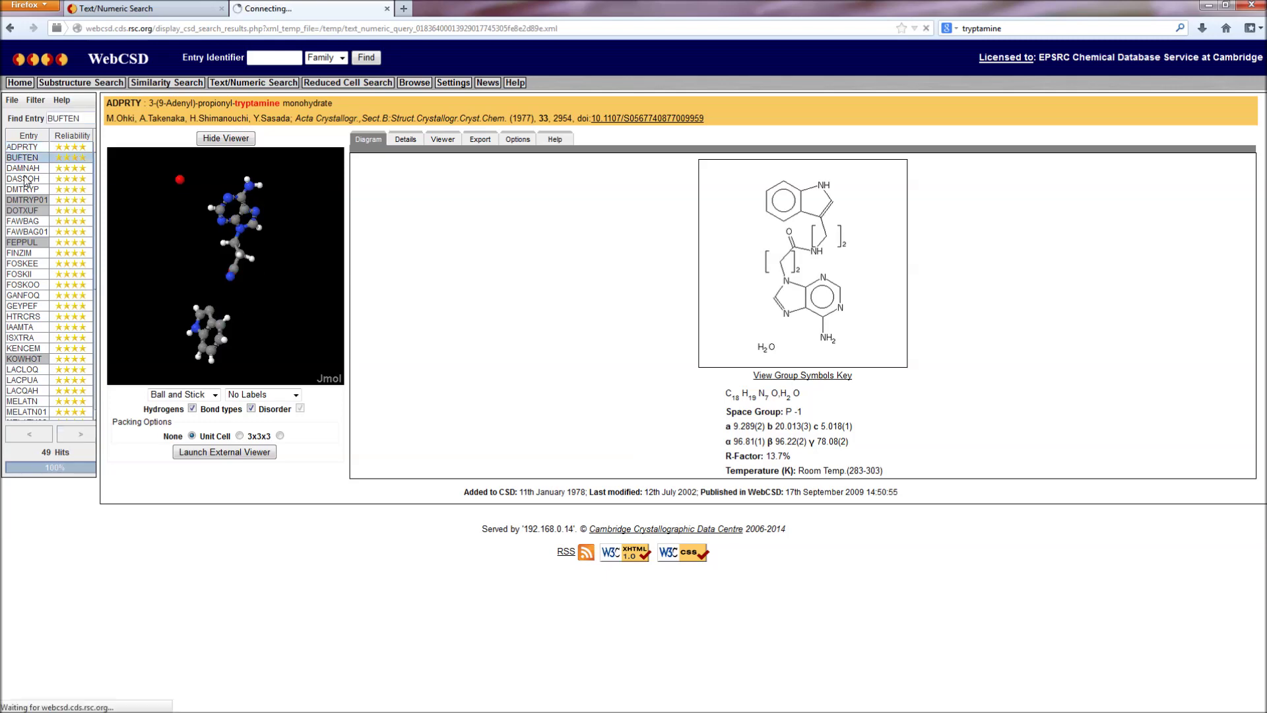
click(405, 140)
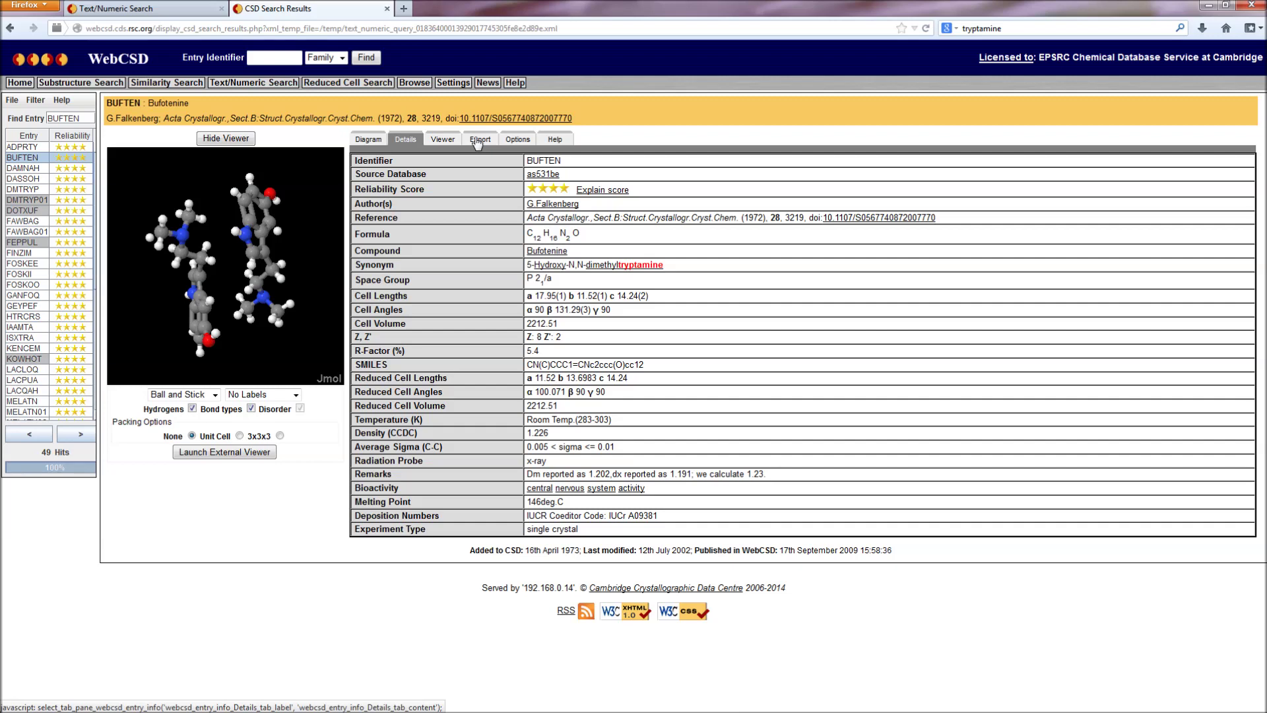
click(477, 141)
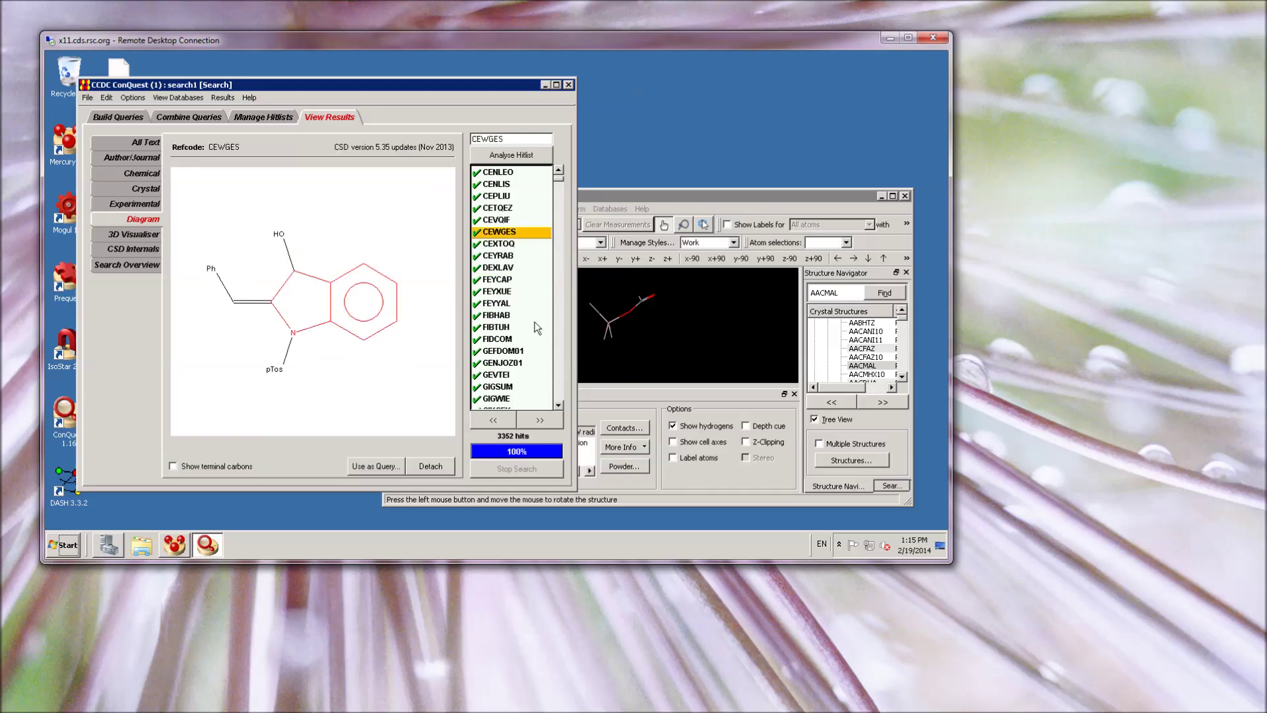
click(664, 197)
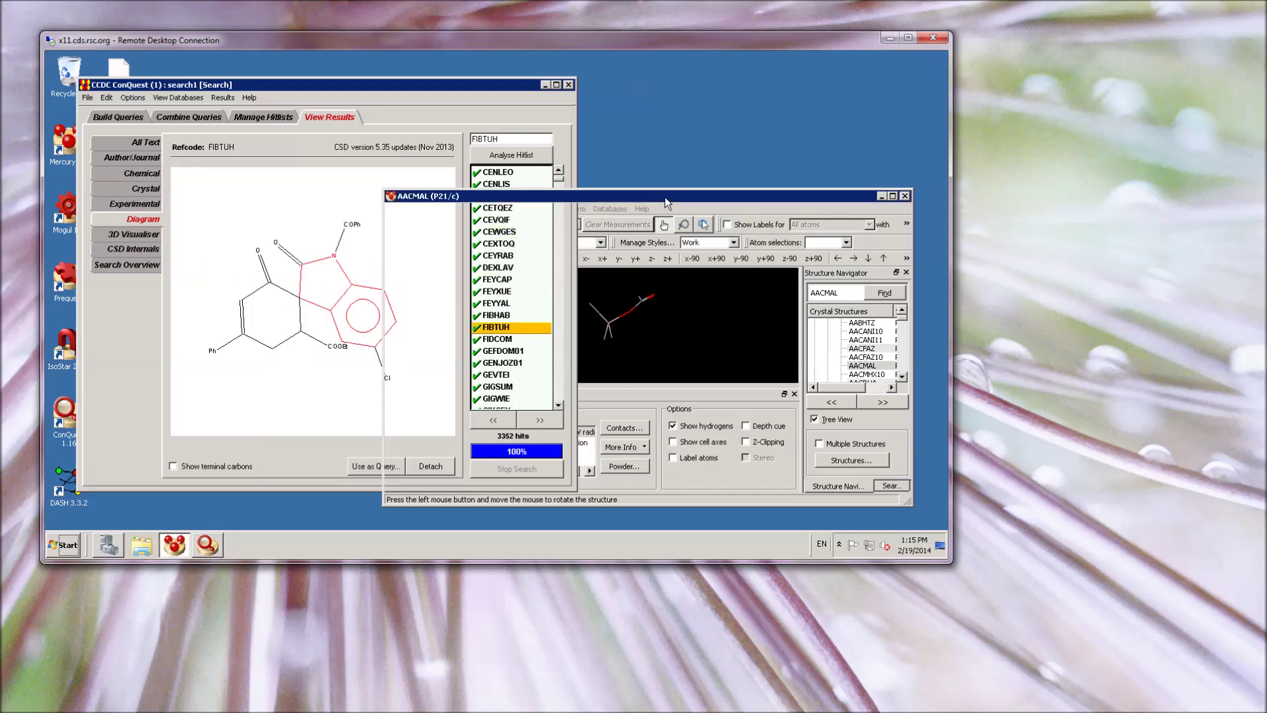
drag(725, 310, 650, 343)
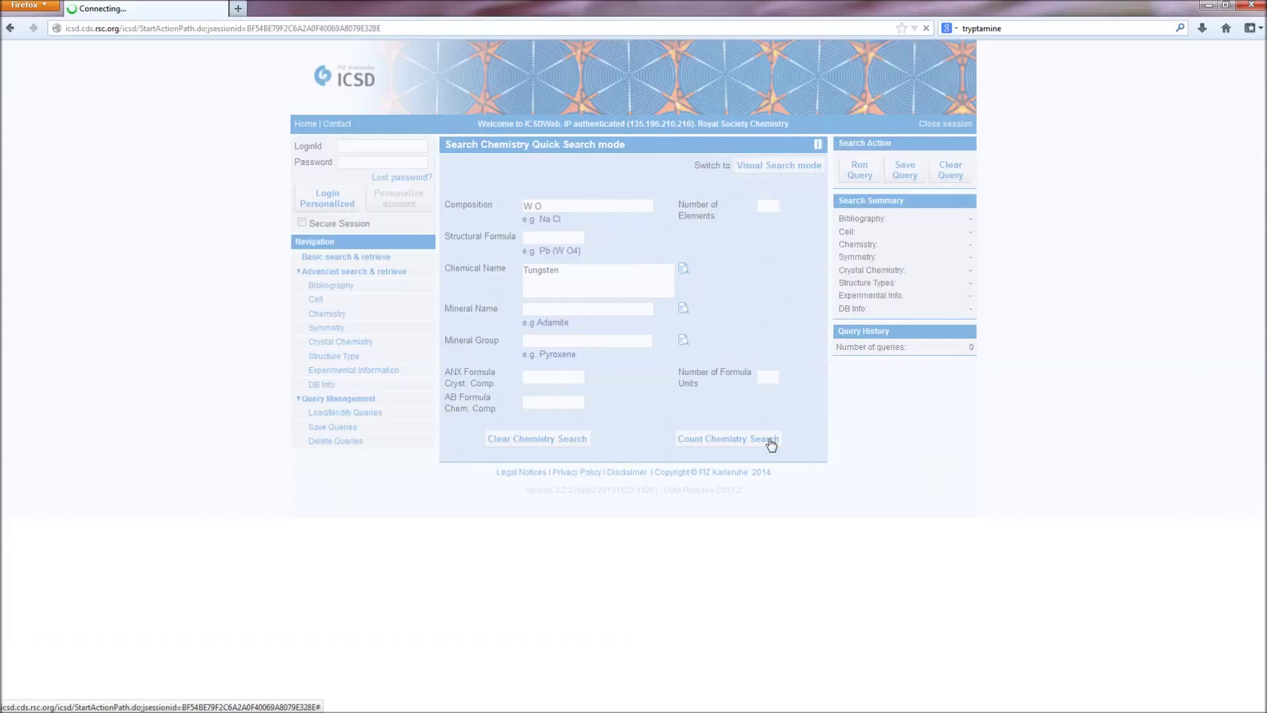
Count the tungsten chemistry query and list all 991 hits
click(725, 439)
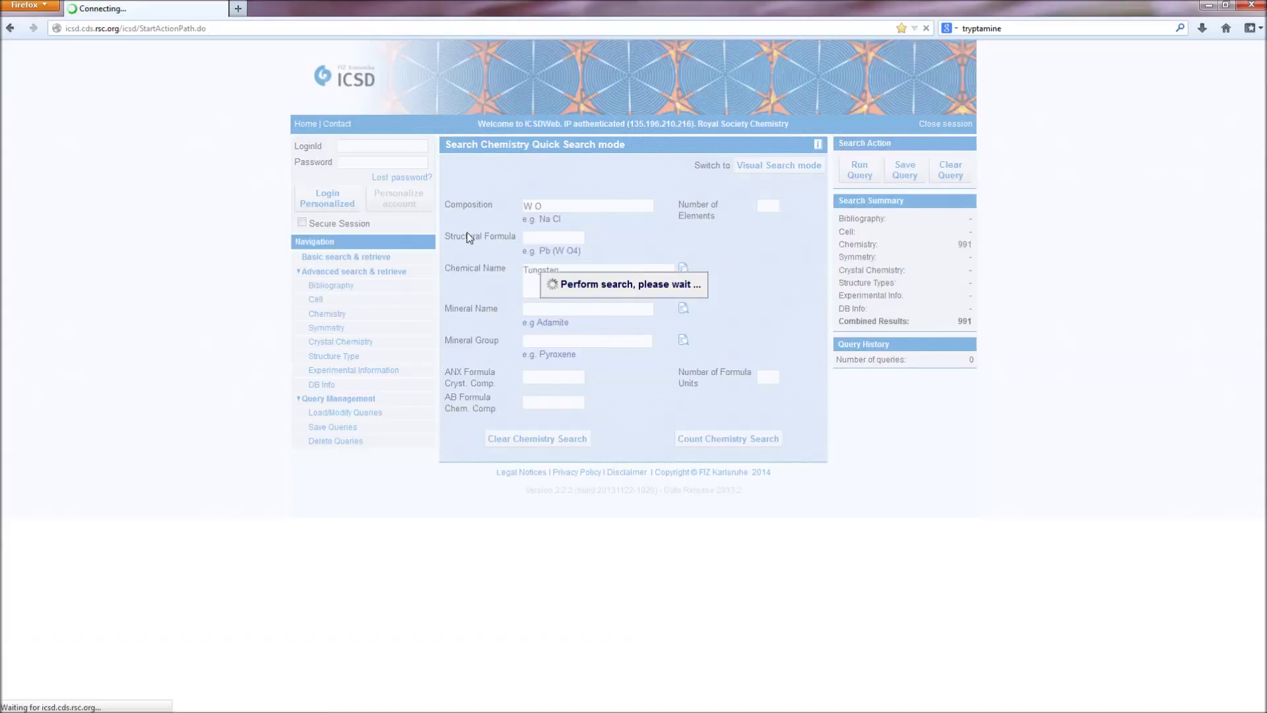
click(871, 408)
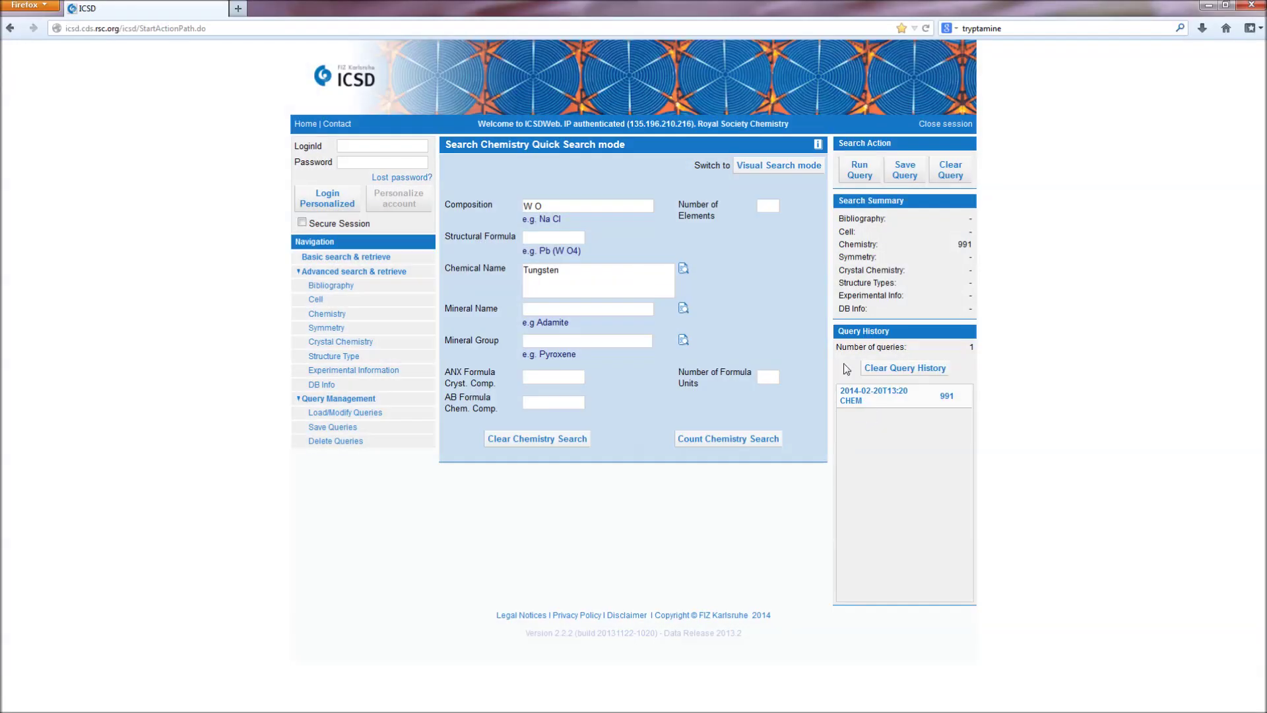
click(946, 396)
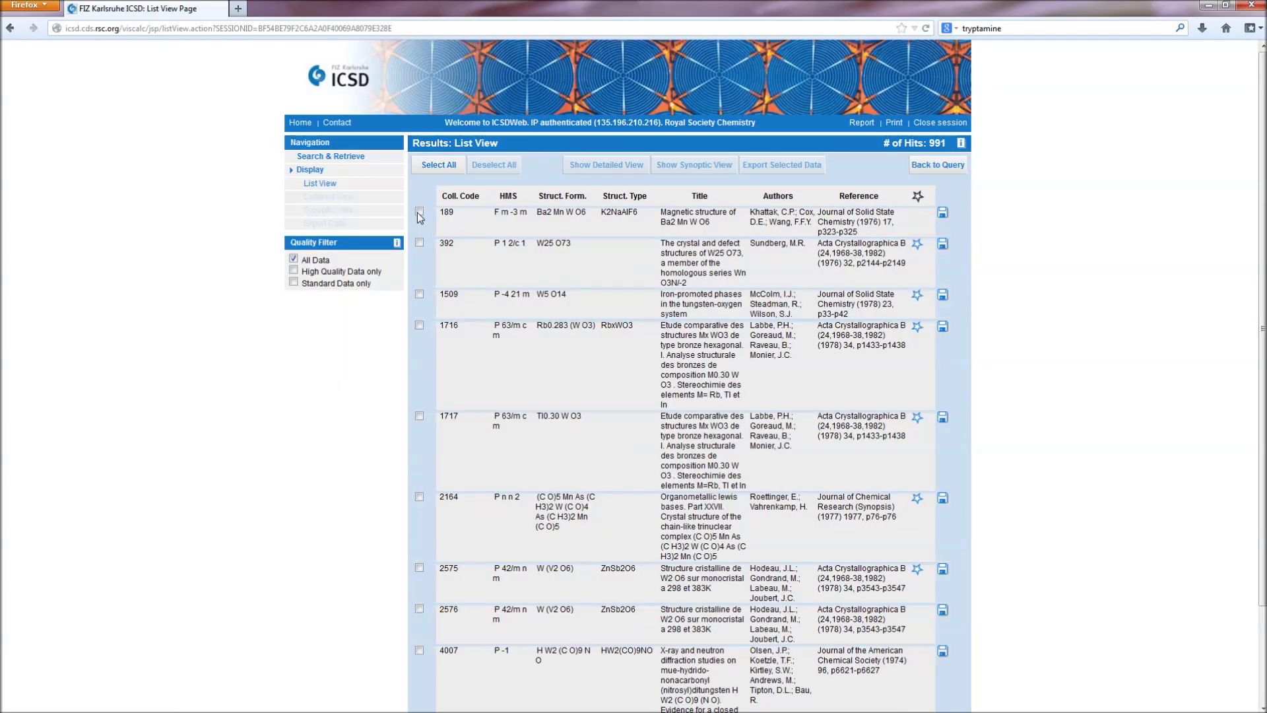
Open entry 392 (W25 O73) in detailed view and save it as a CIF file
click(419, 212)
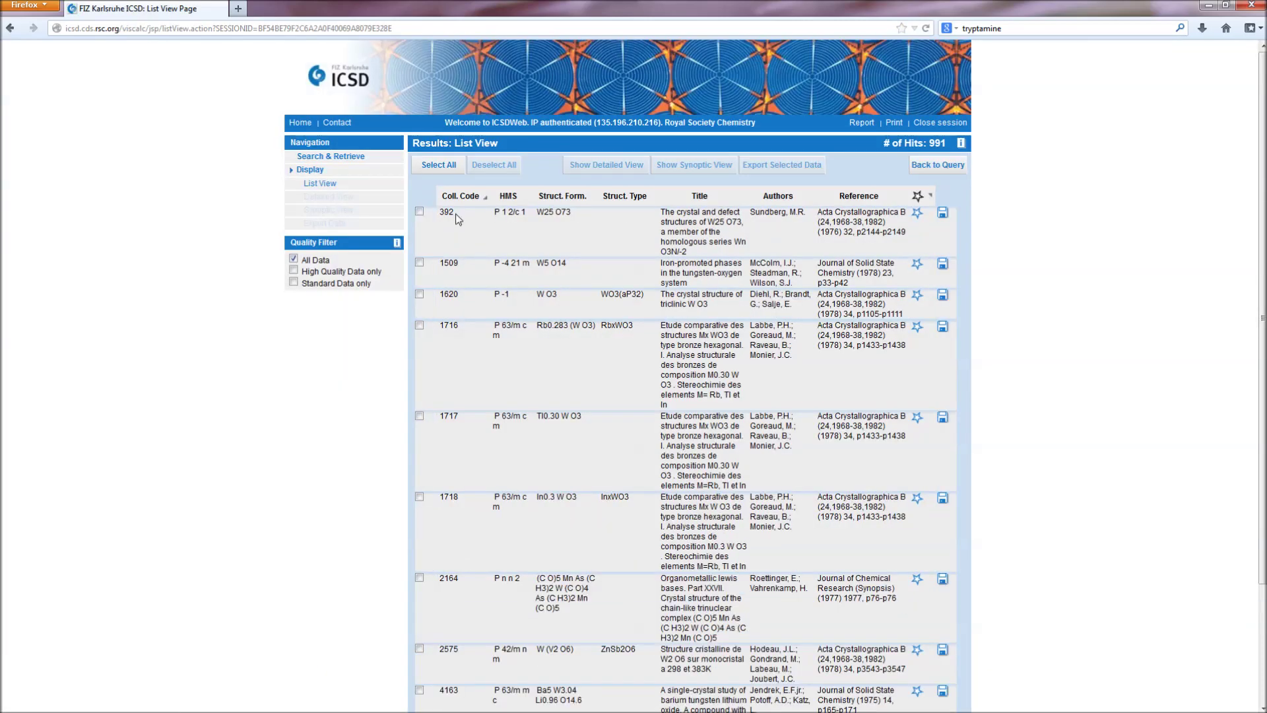
click(580, 173)
click(404, 371)
click(1059, 375)
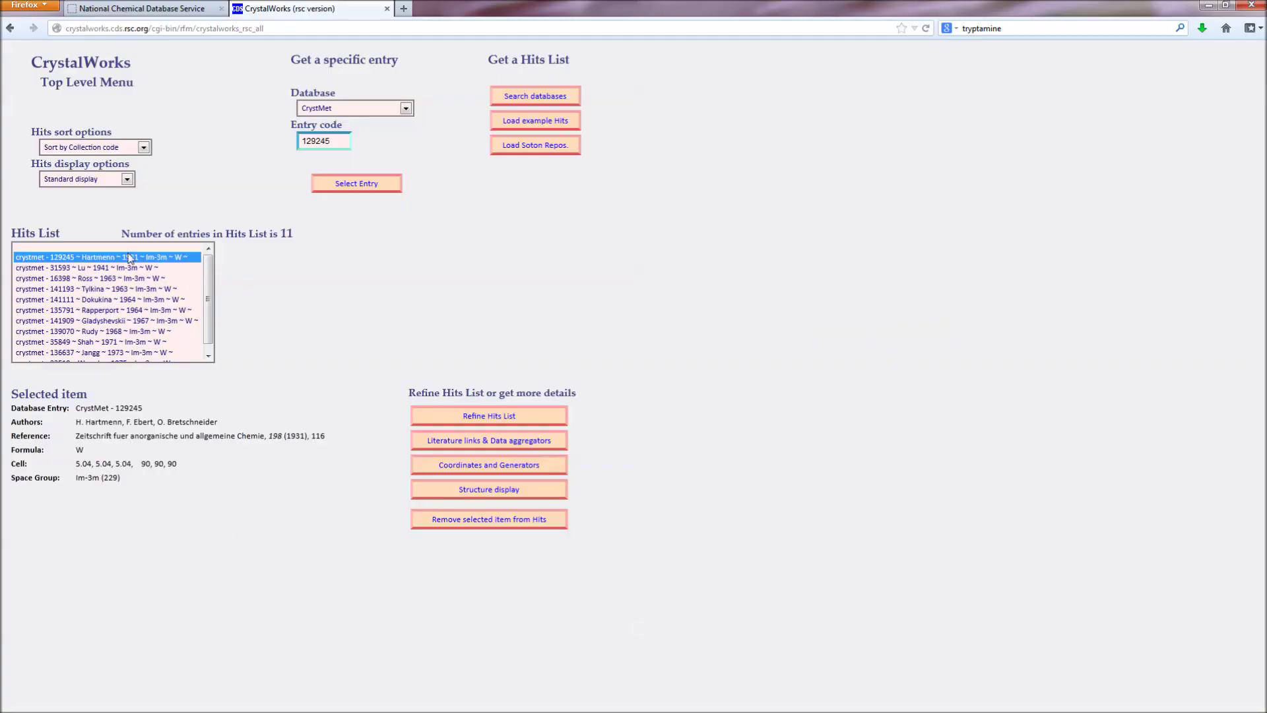
Download entry 129245's coordinate file and rotate its tungsten unit cell in JSmol
click(489, 464)
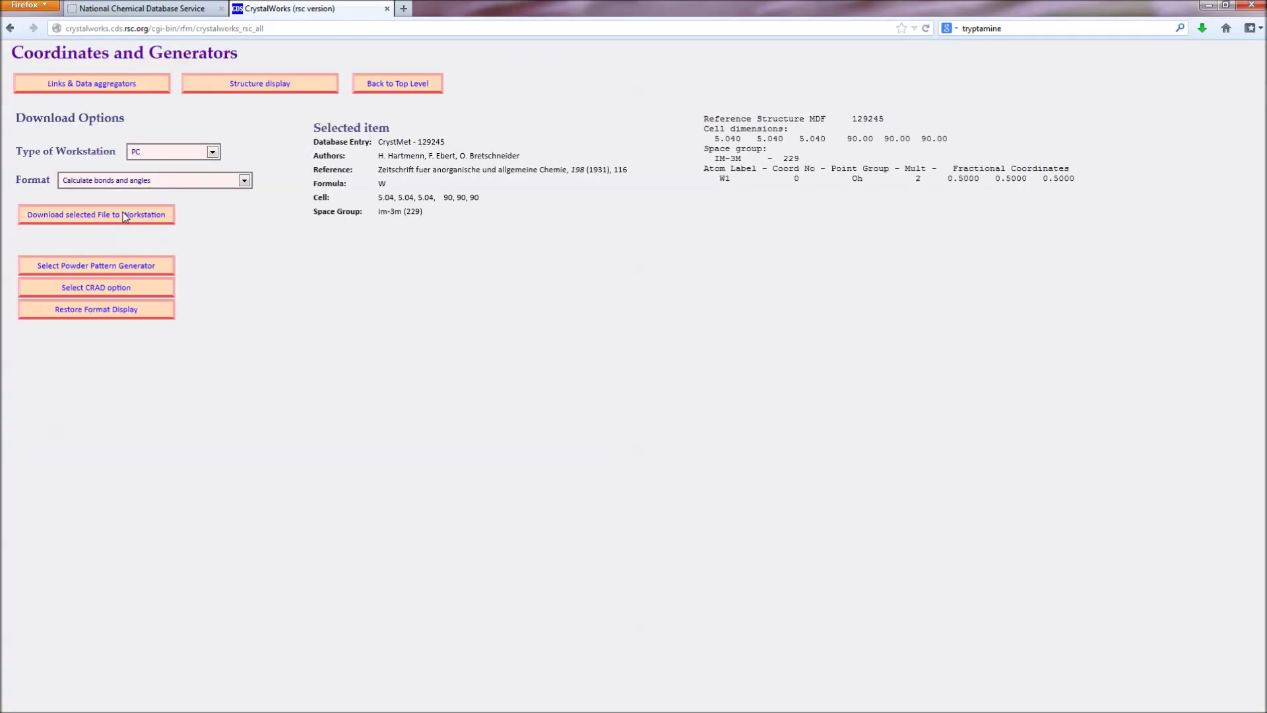
click(124, 215)
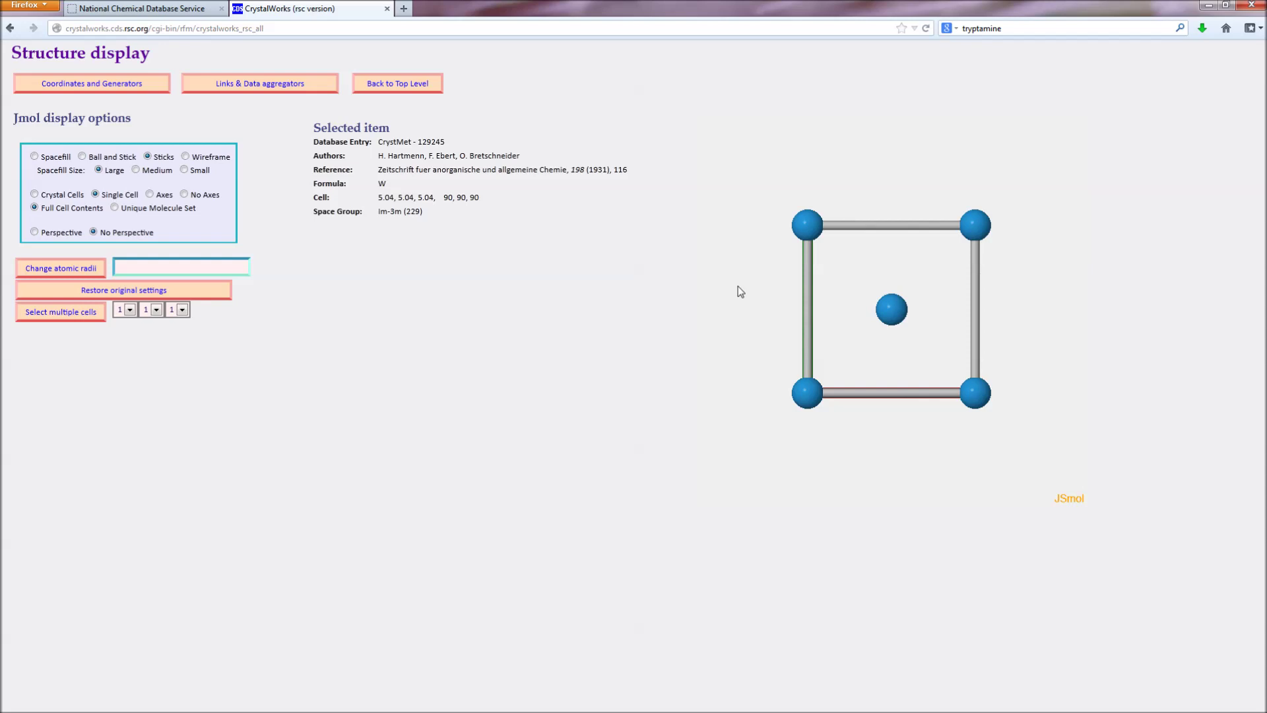
drag(737, 287, 809, 338)
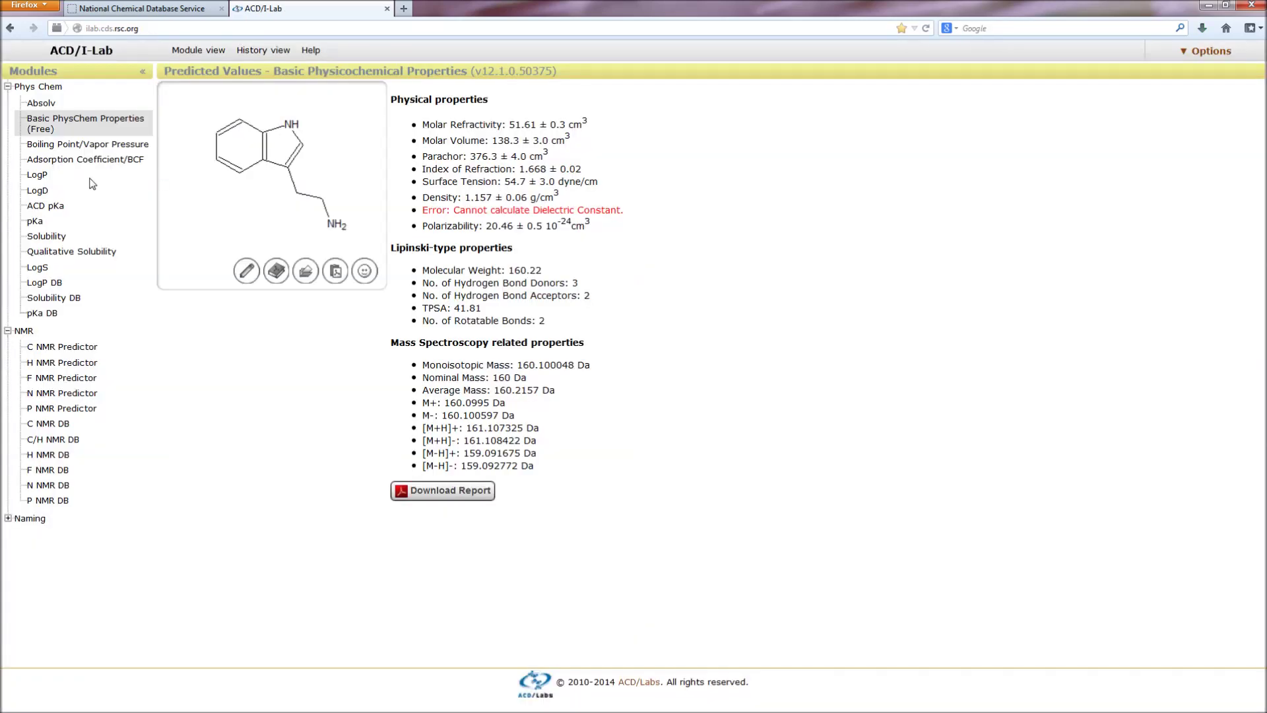
Run the H NMR Predictor to get tryptamine's predicted 1H spectrum and shift table
click(50, 364)
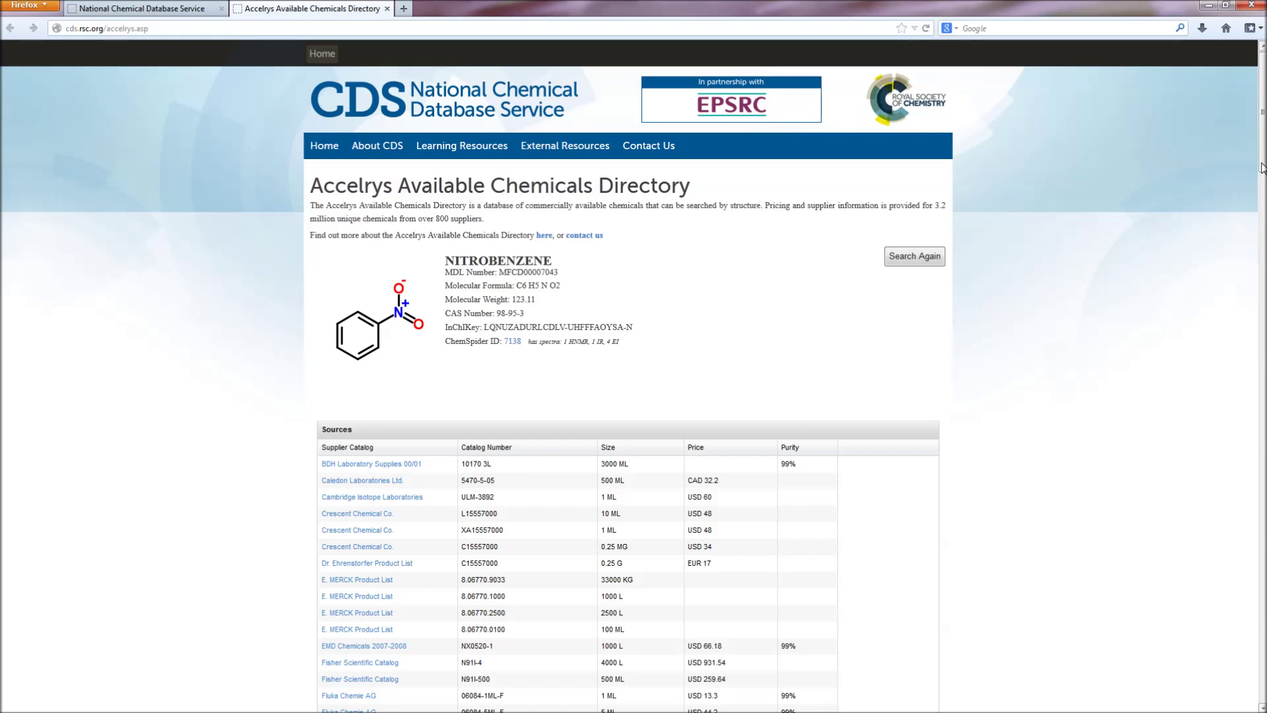
Scroll through nitrobenzene's (CAS 98-95-3) supplier sources table and back to the top
drag(1262, 167, 1261, 210)
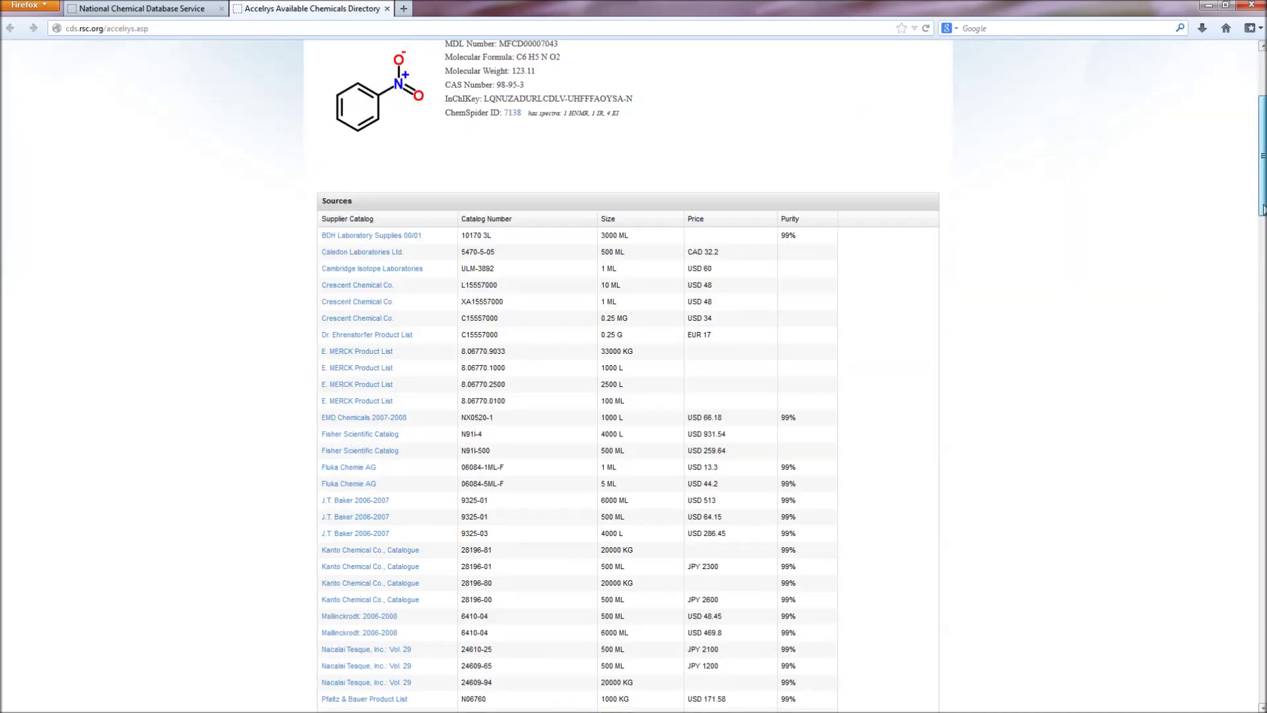
scroll(1261, 206, down, 1)
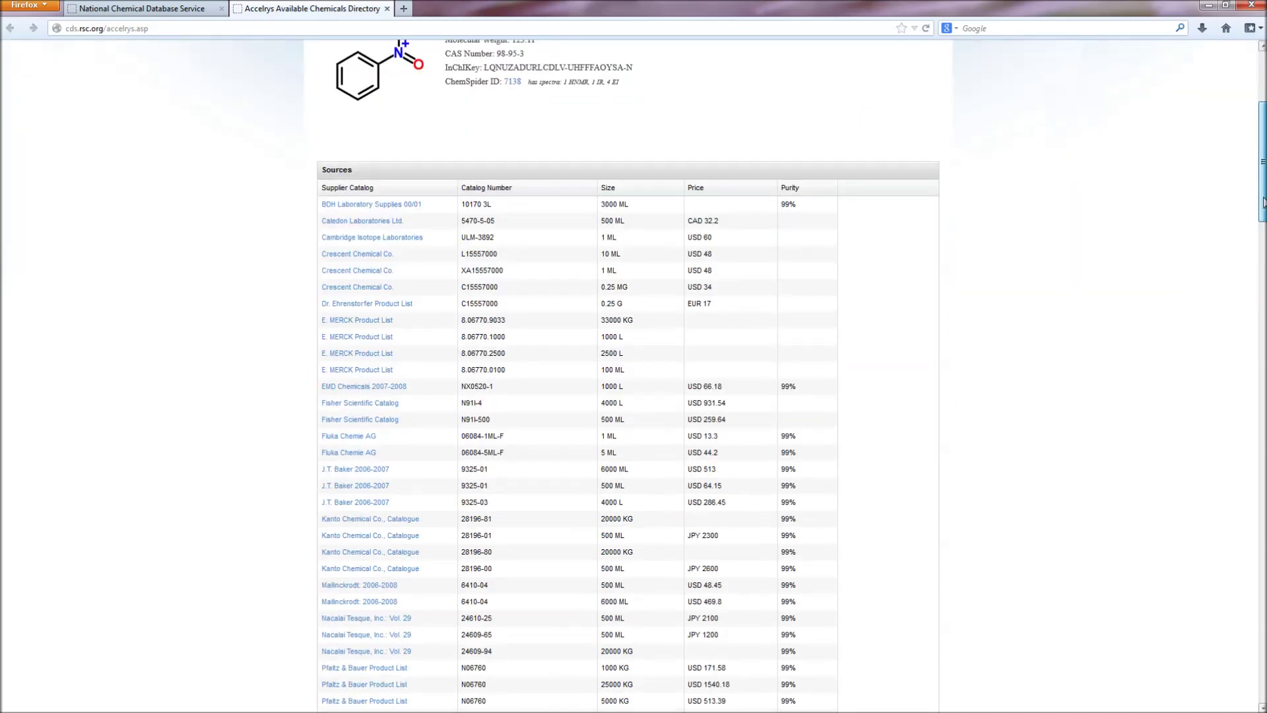
drag(1261, 201, 1262, 149)
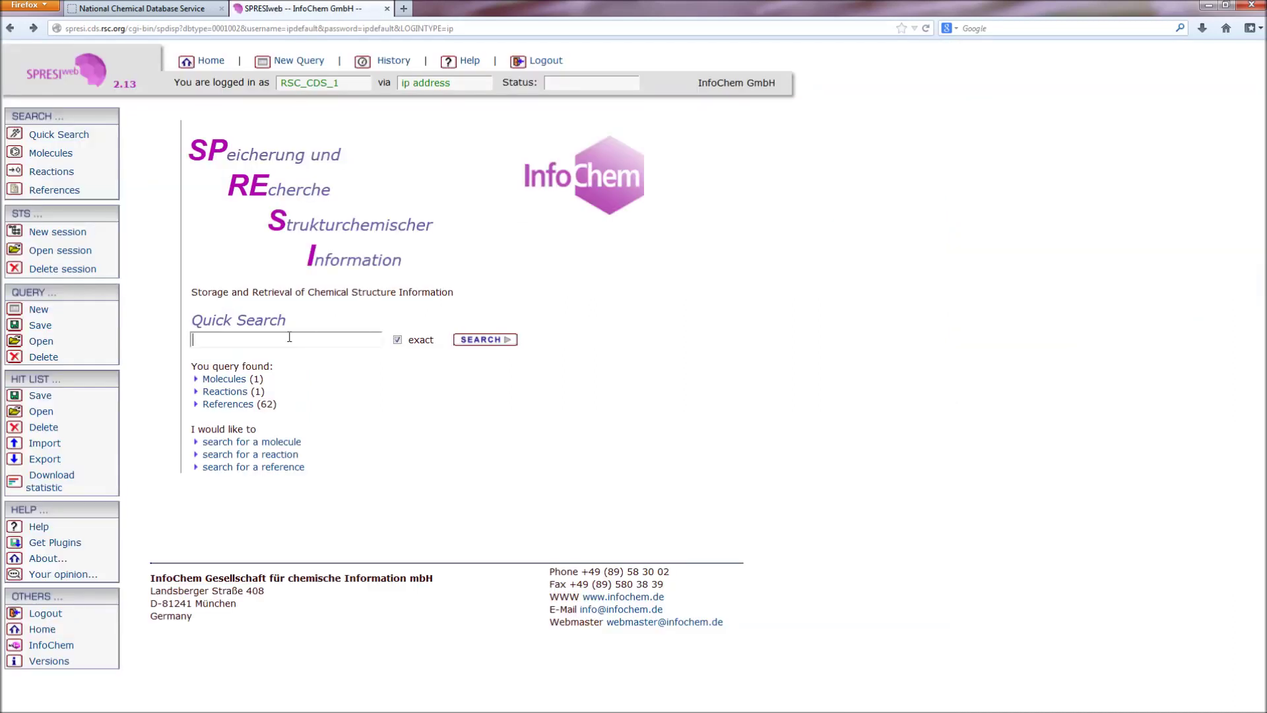
Quick-search tryptamine, open its single reaction, and scroll to the journal reference
click(297, 345)
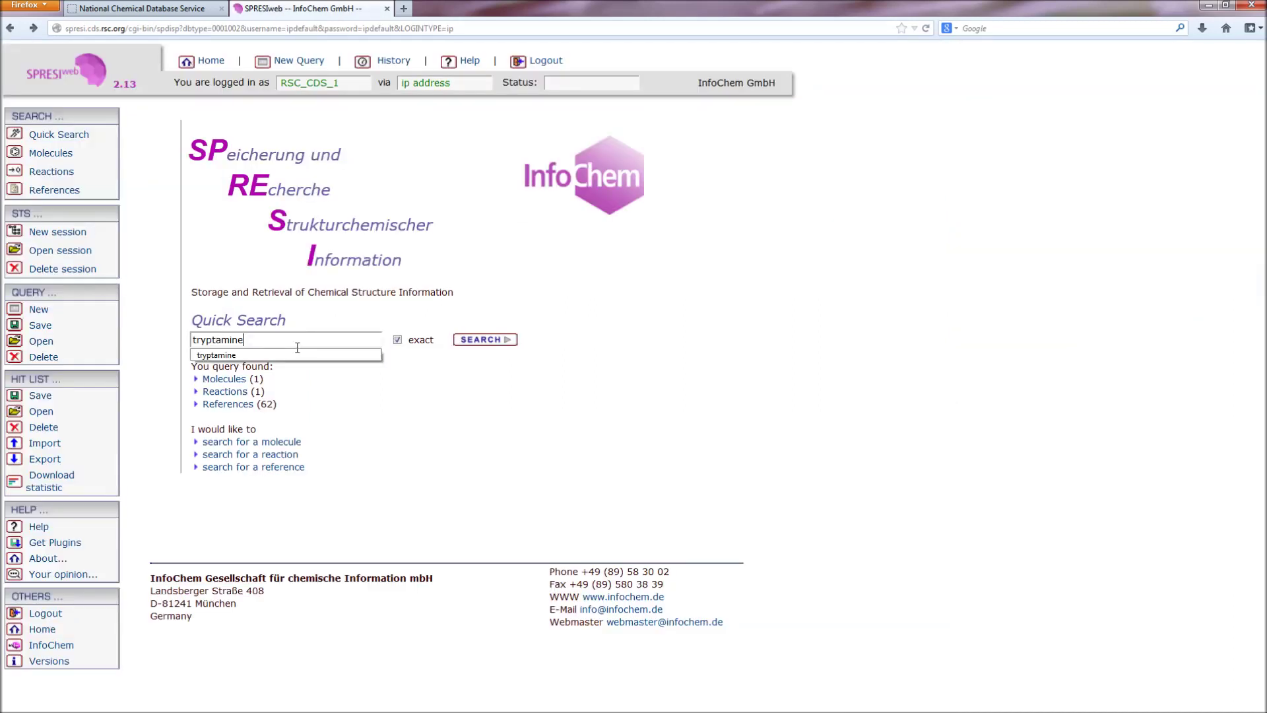
key(Return)
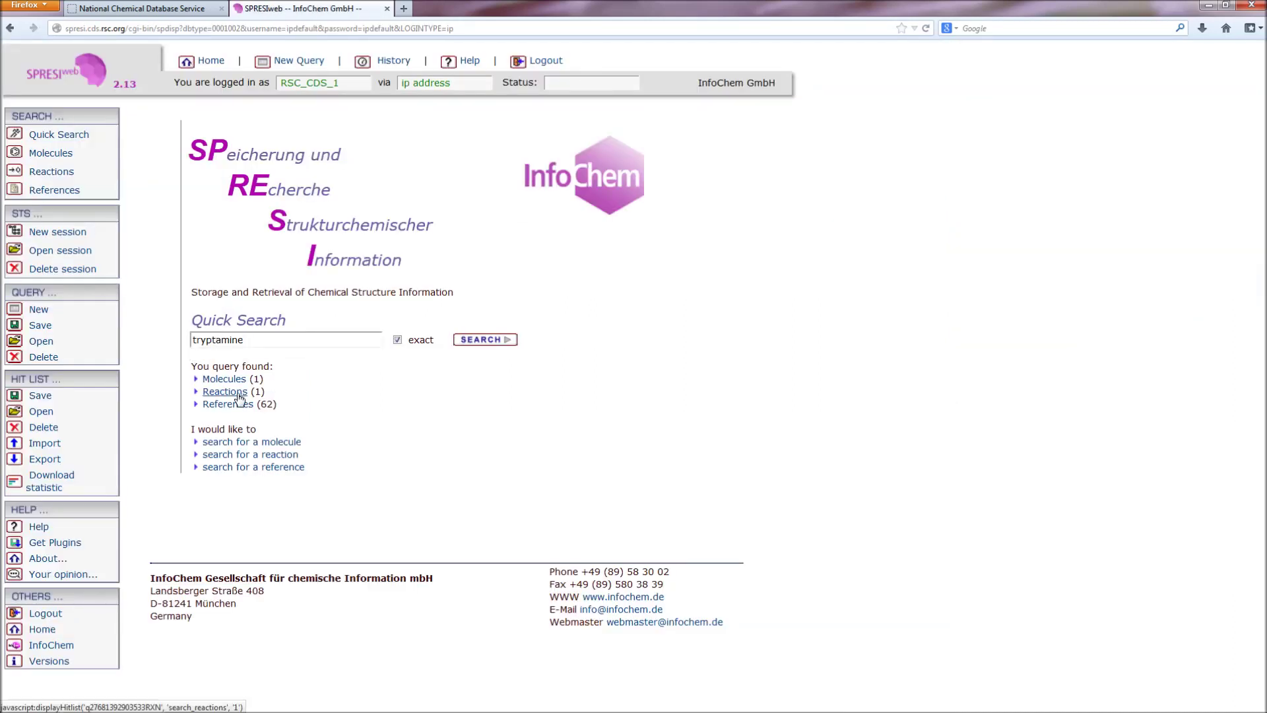
click(239, 396)
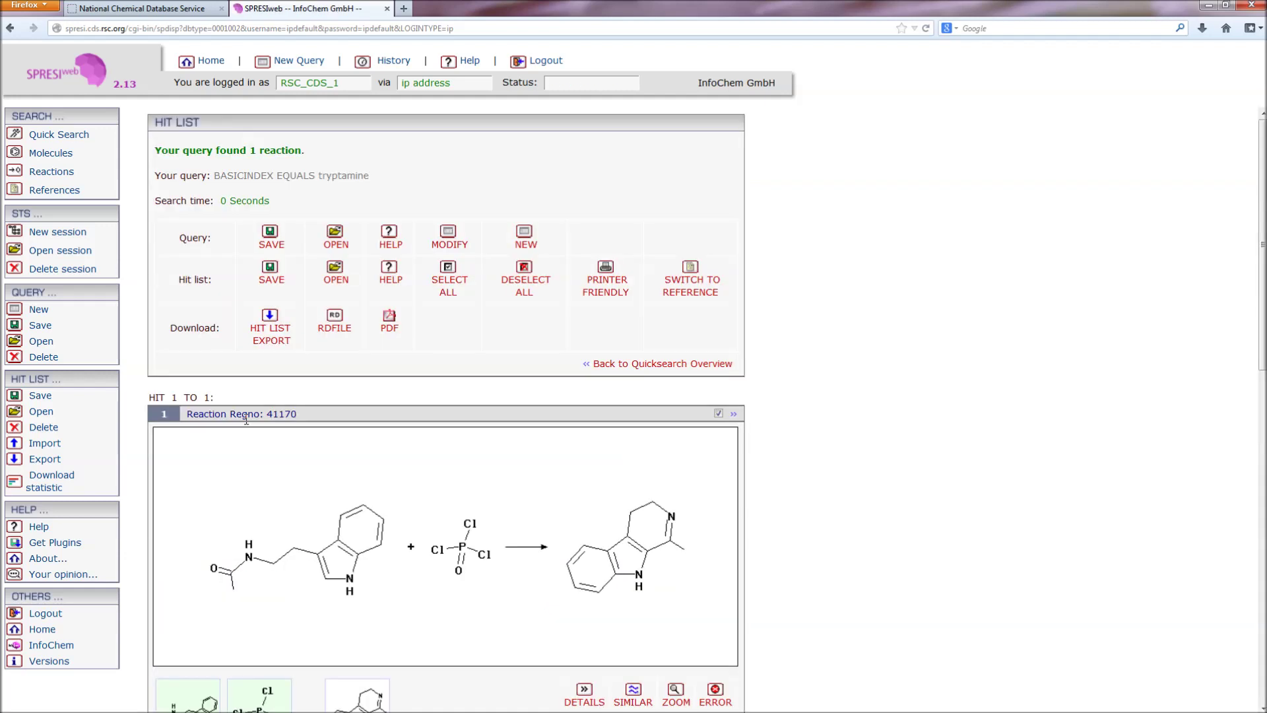
scroll(522, 342, down, 5)
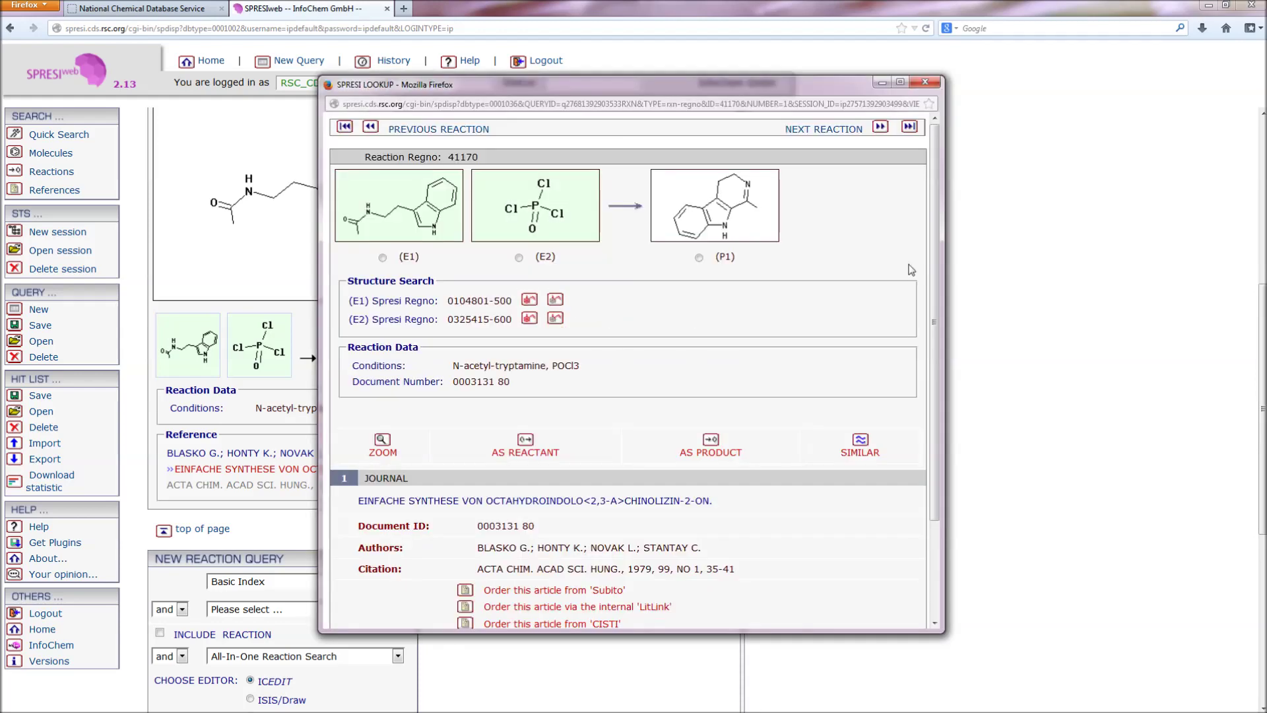
scroll(869, 293, down, 3)
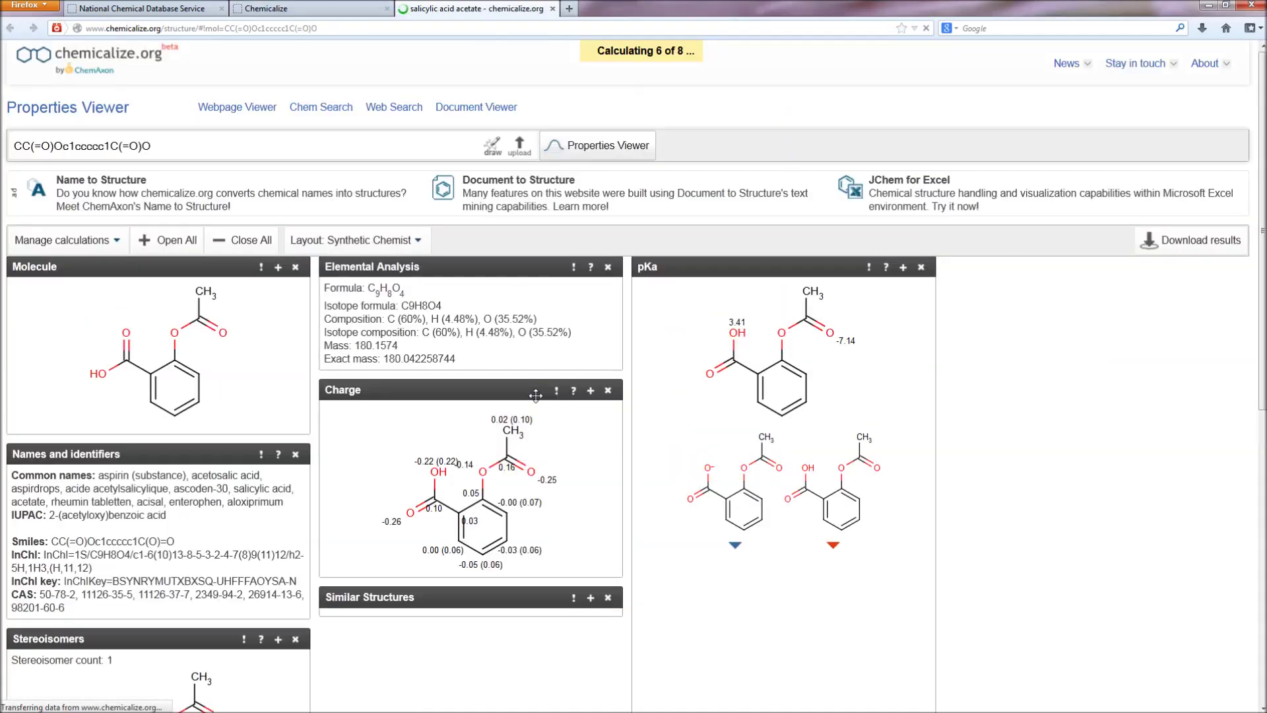
Load the Wikipedia Bufotenin URL in the Webpage Viewer and show structure download formats
scroll(165, 58, down, 3)
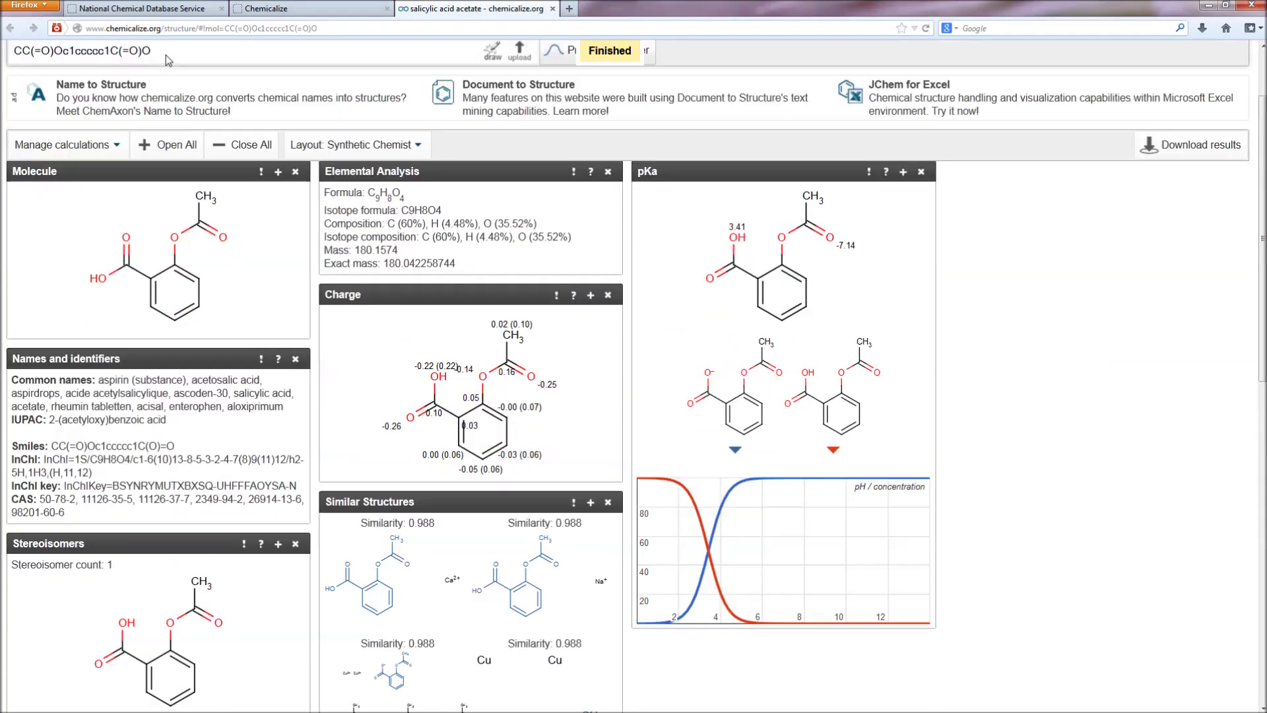
scroll(165, 54, up, 3)
text(http://en.wikipedia.org/wiki/Bufotenin)
click(579, 156)
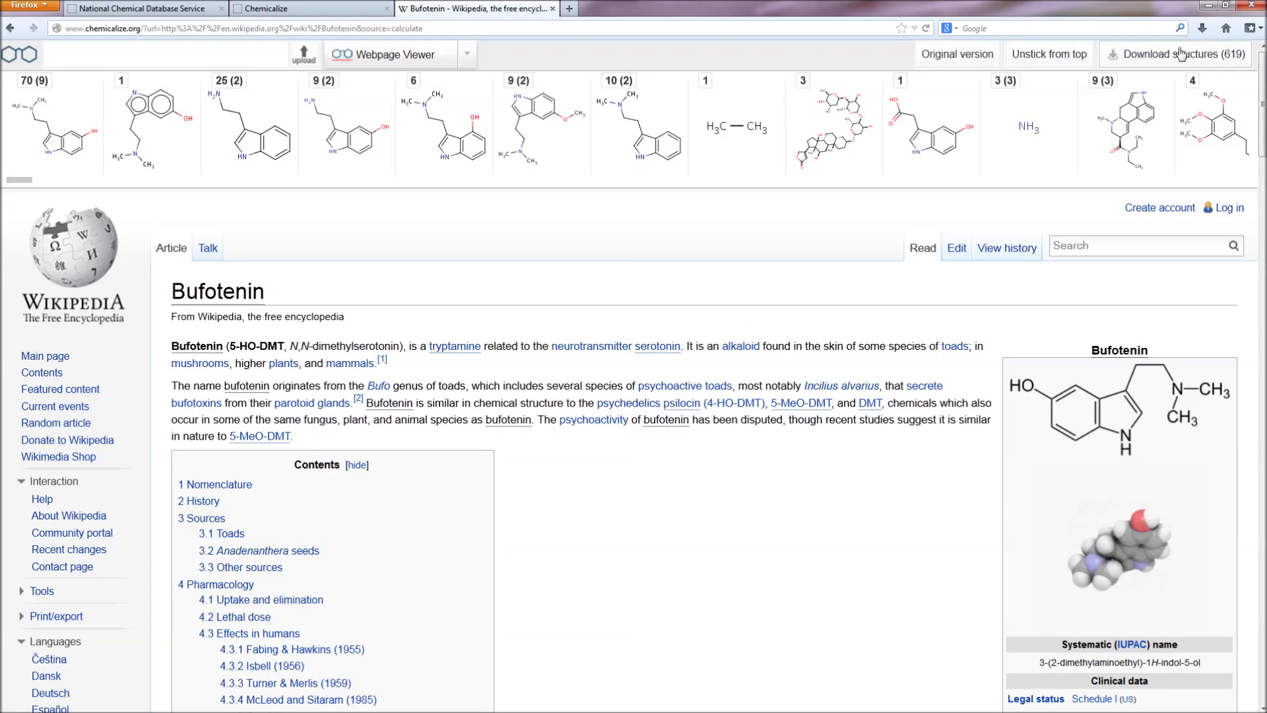
click(1181, 54)
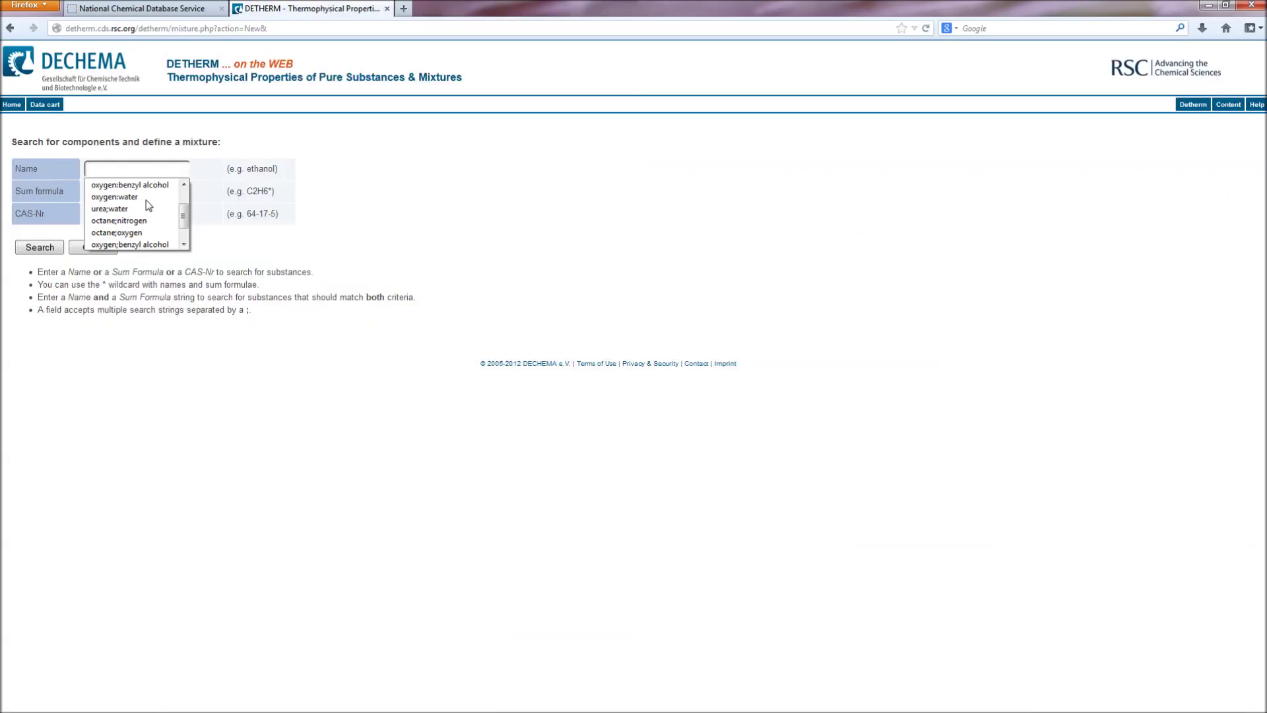
Search all-property data sets for an octane;nitrogen mixture, returning 24 hits
click(126, 221)
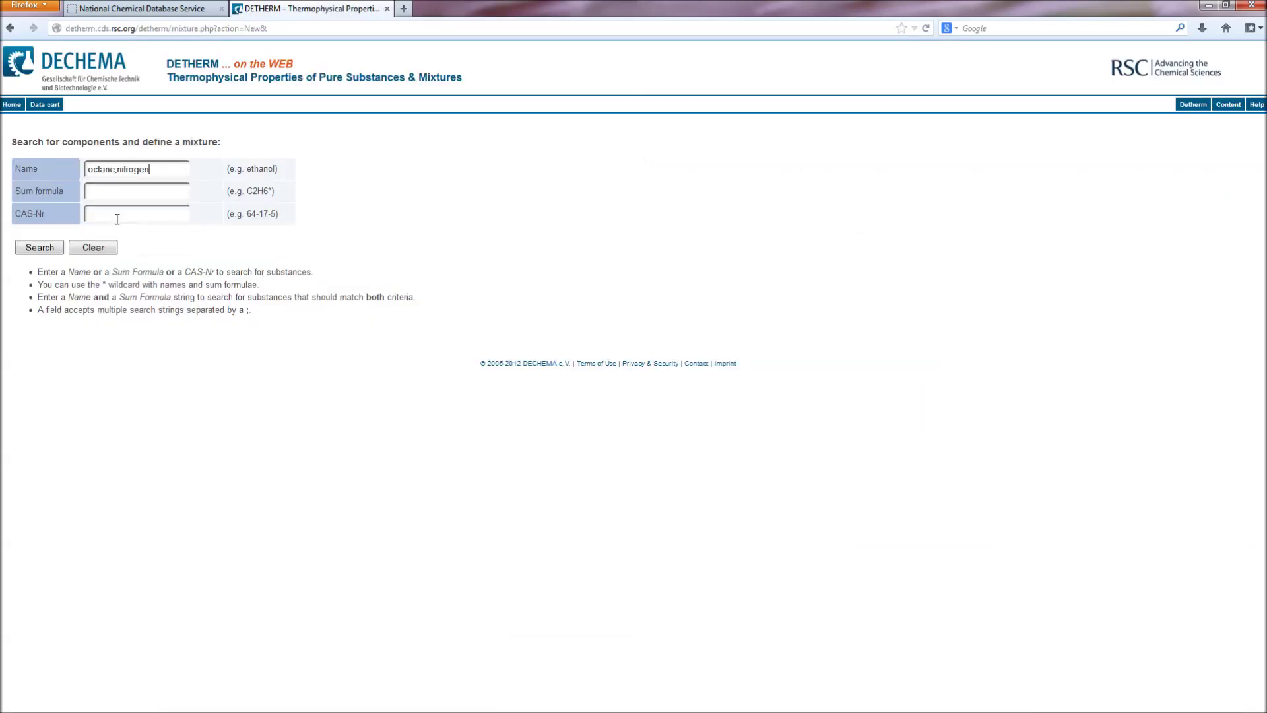
click(40, 248)
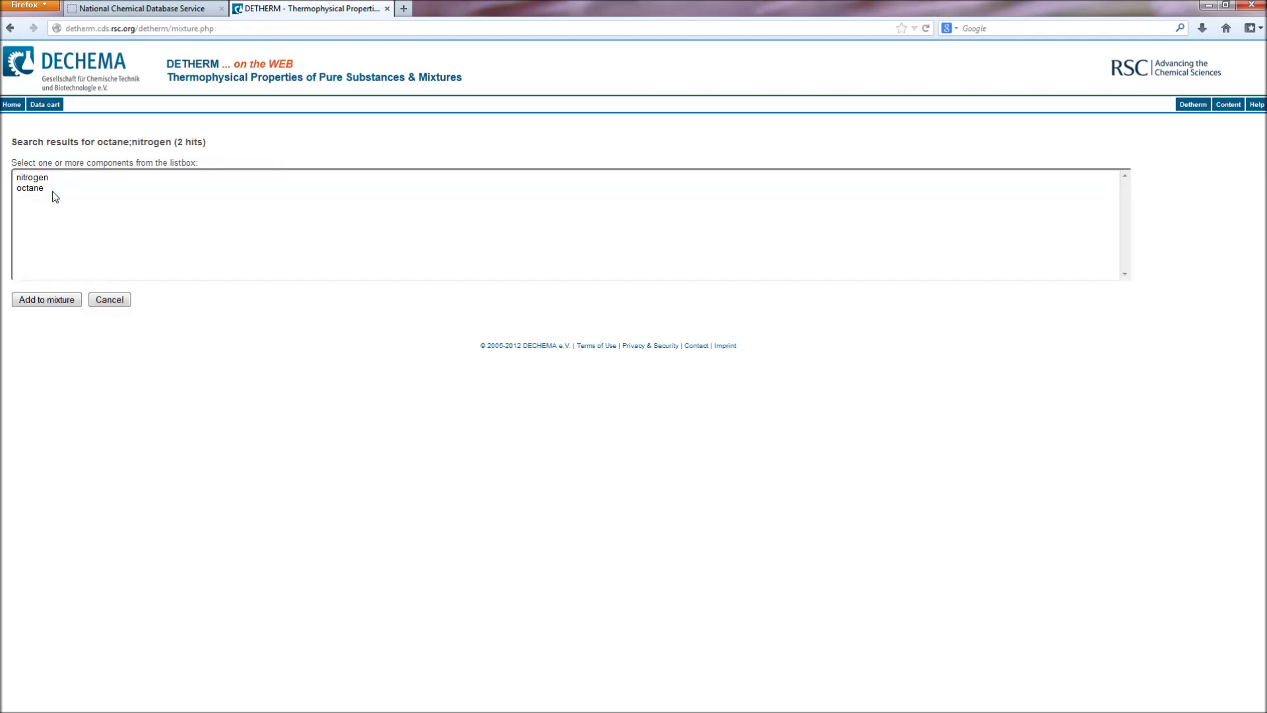
click(56, 299)
click(144, 357)
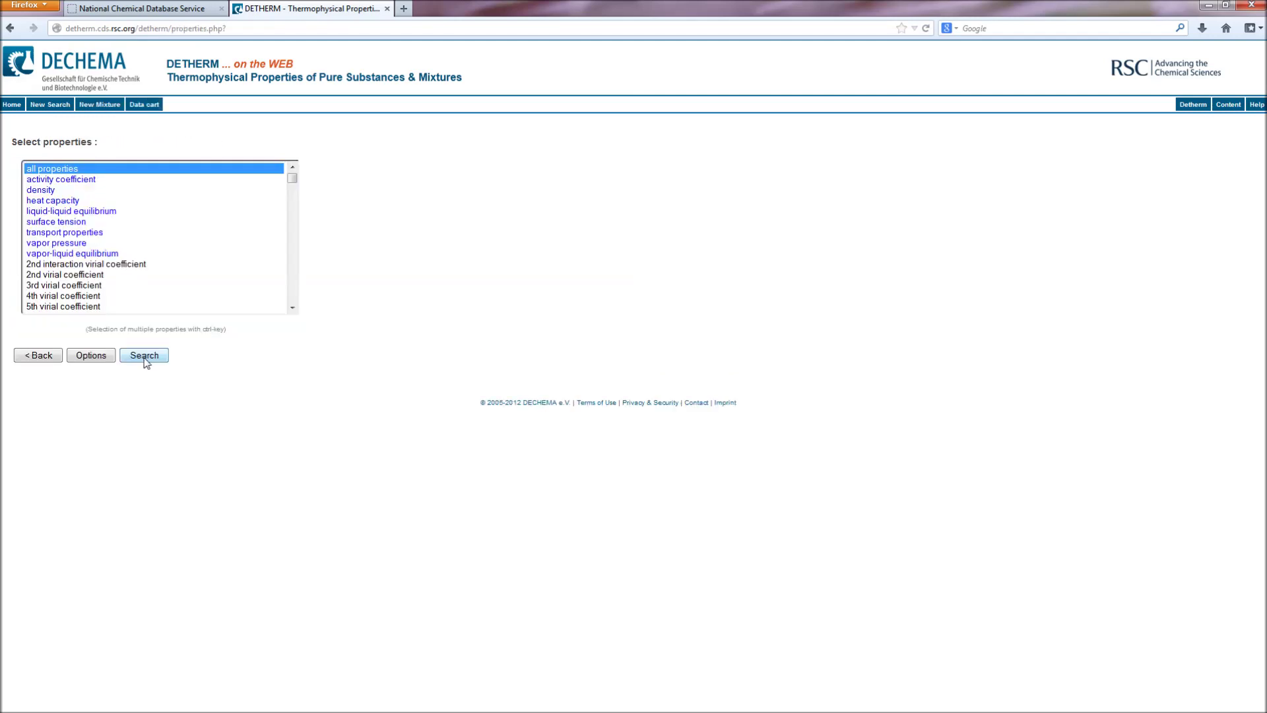
click(141, 357)
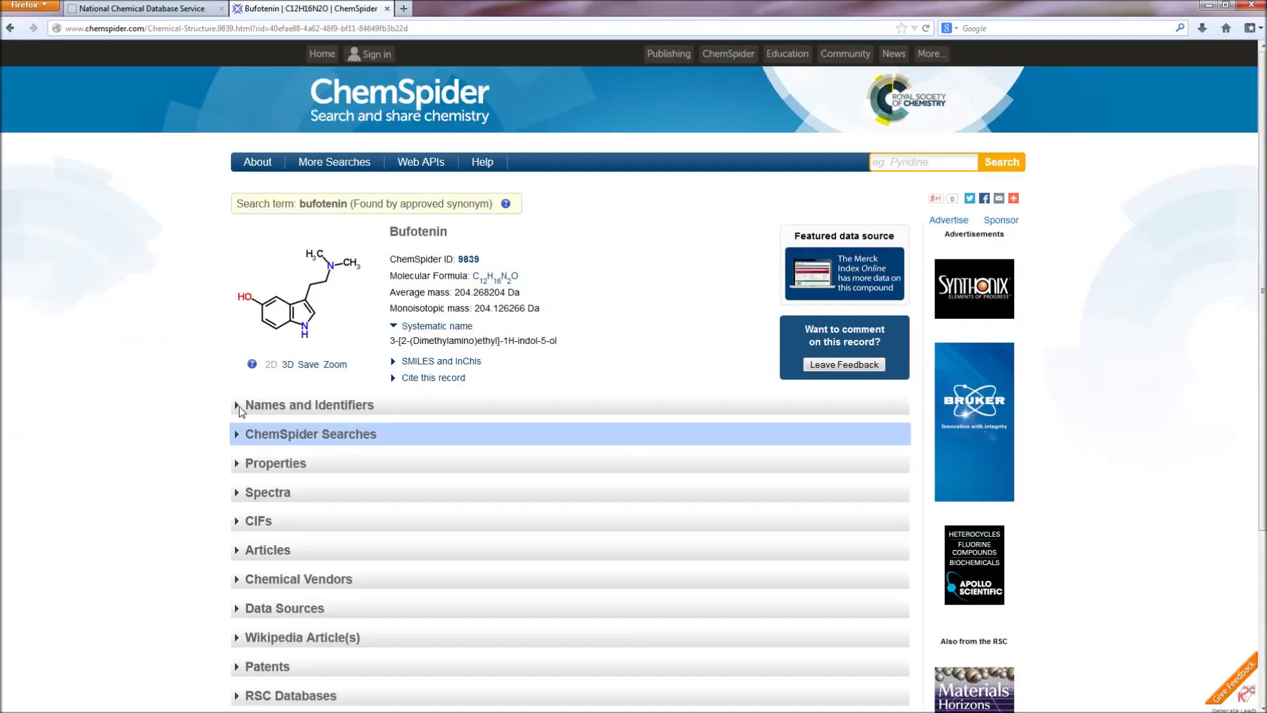
Expand Bufotenin's Names and Identifiers and Spectra sections and review them
click(241, 406)
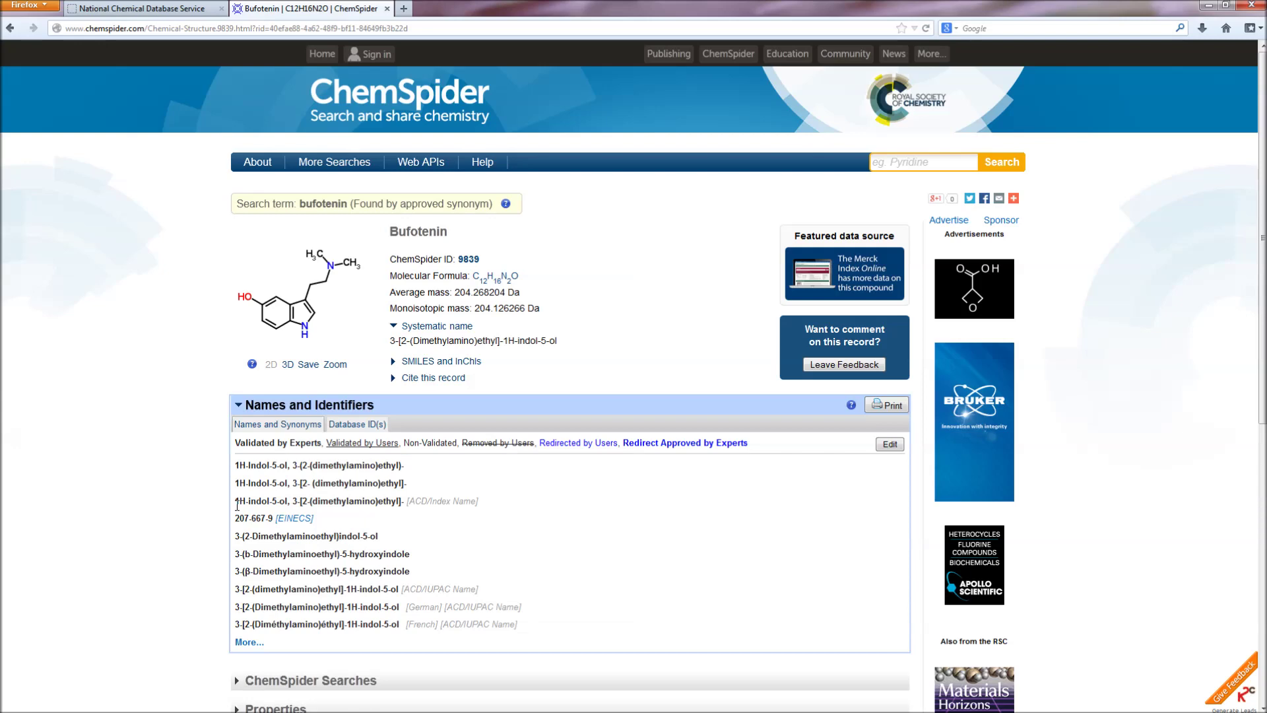
scroll(237, 505, down, 3)
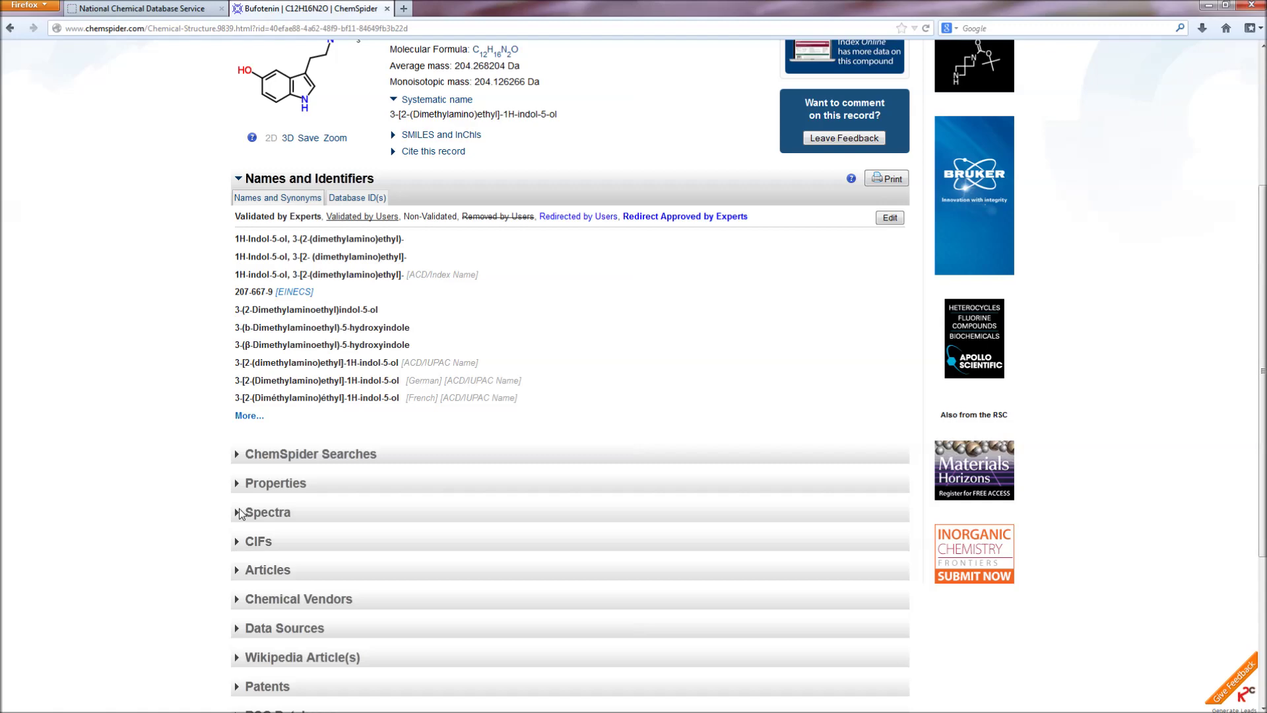
click(239, 513)
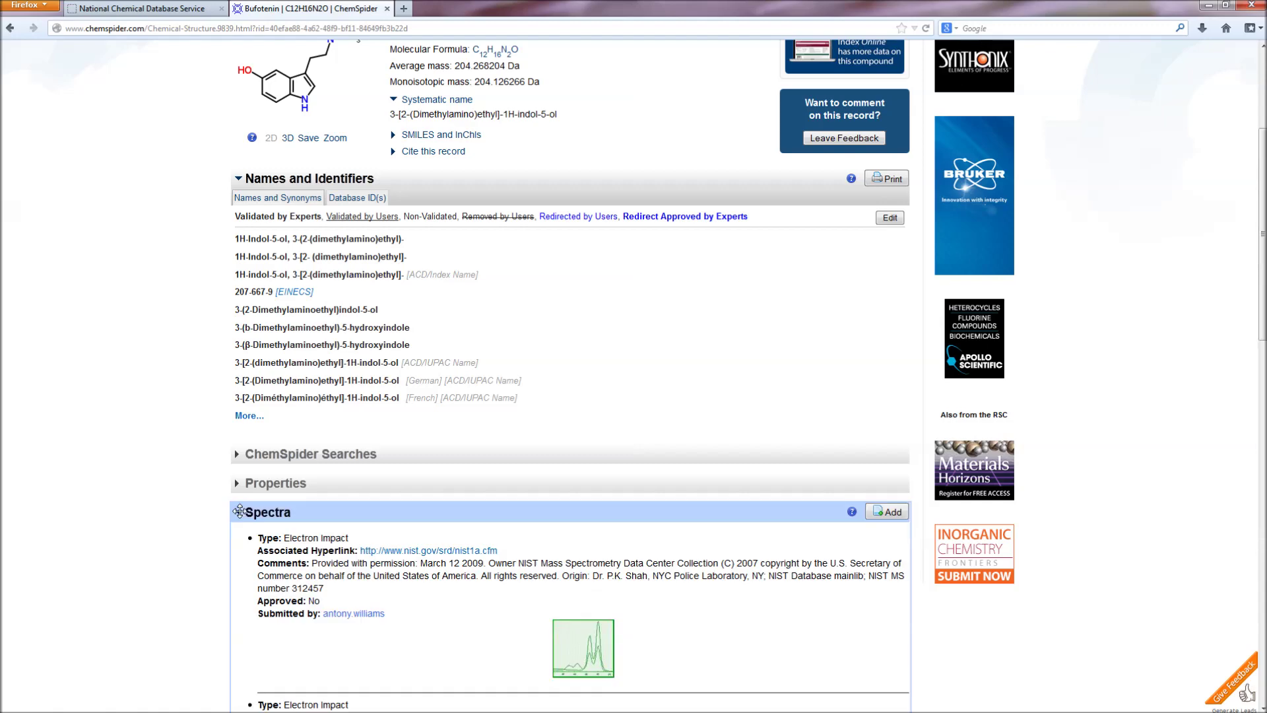
scroll(240, 511, down, 2)
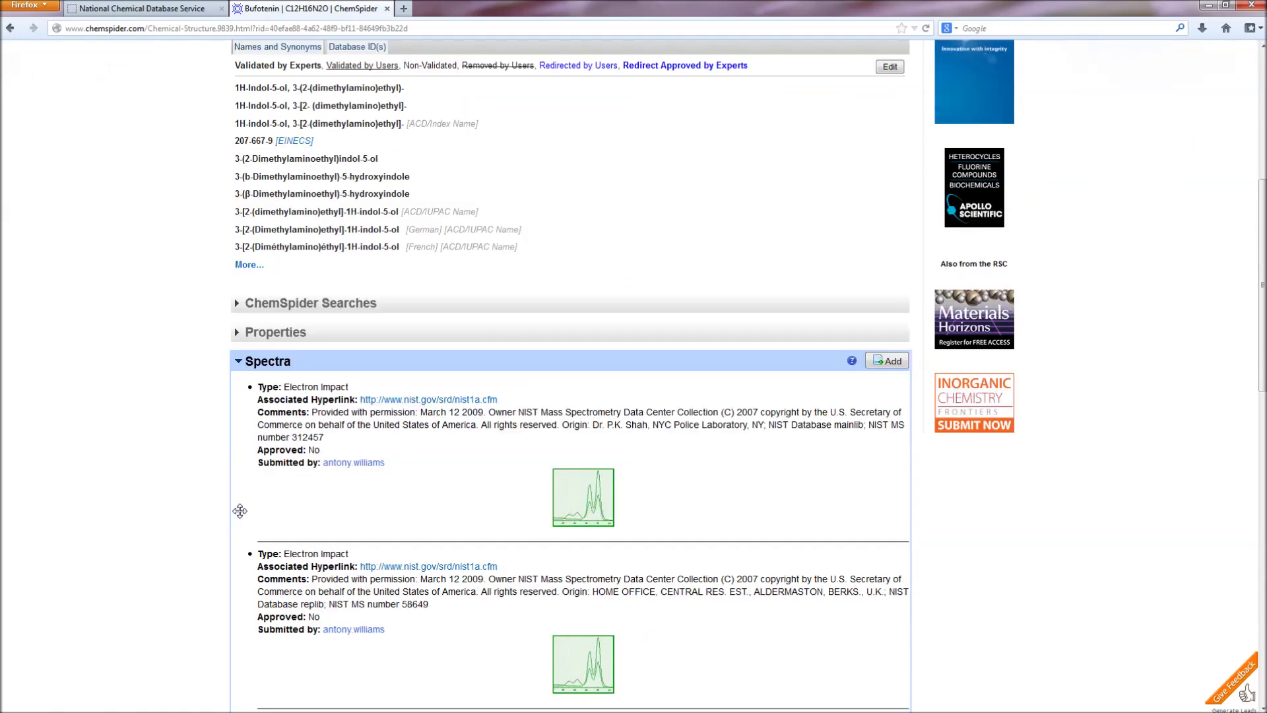
scroll(131, 510, up, 1)
scroll(130, 509, up, 5)
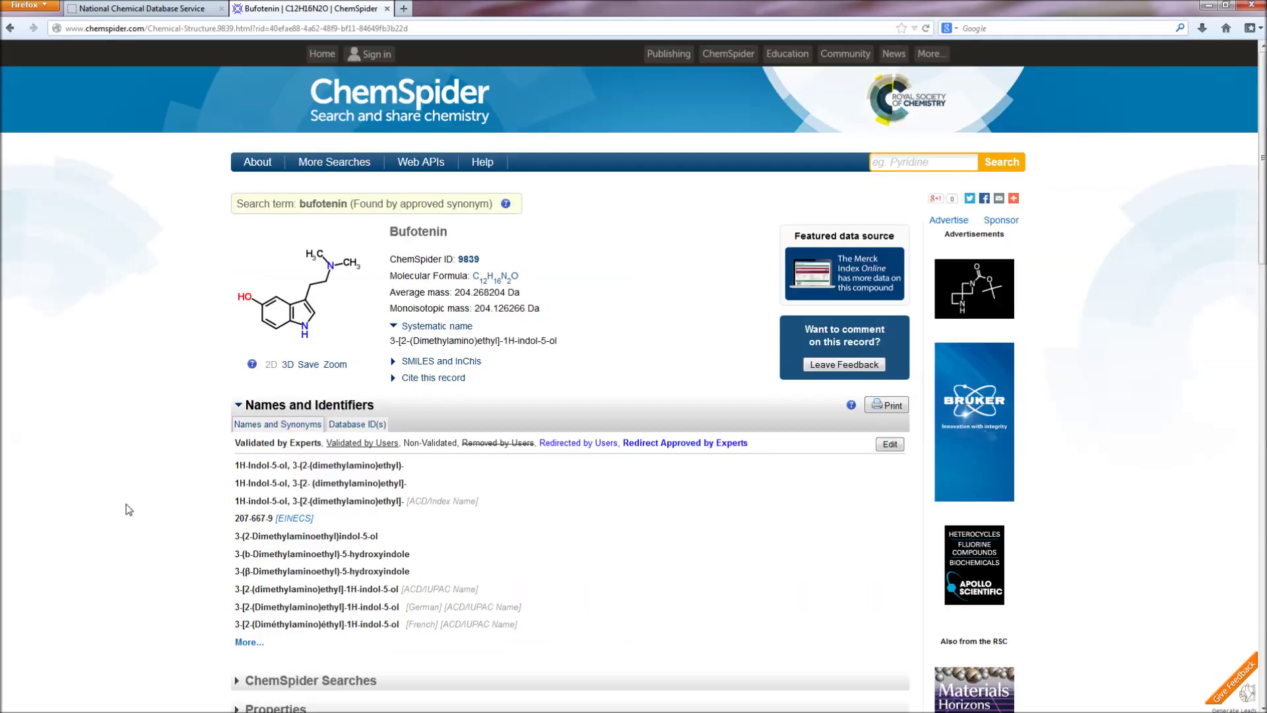